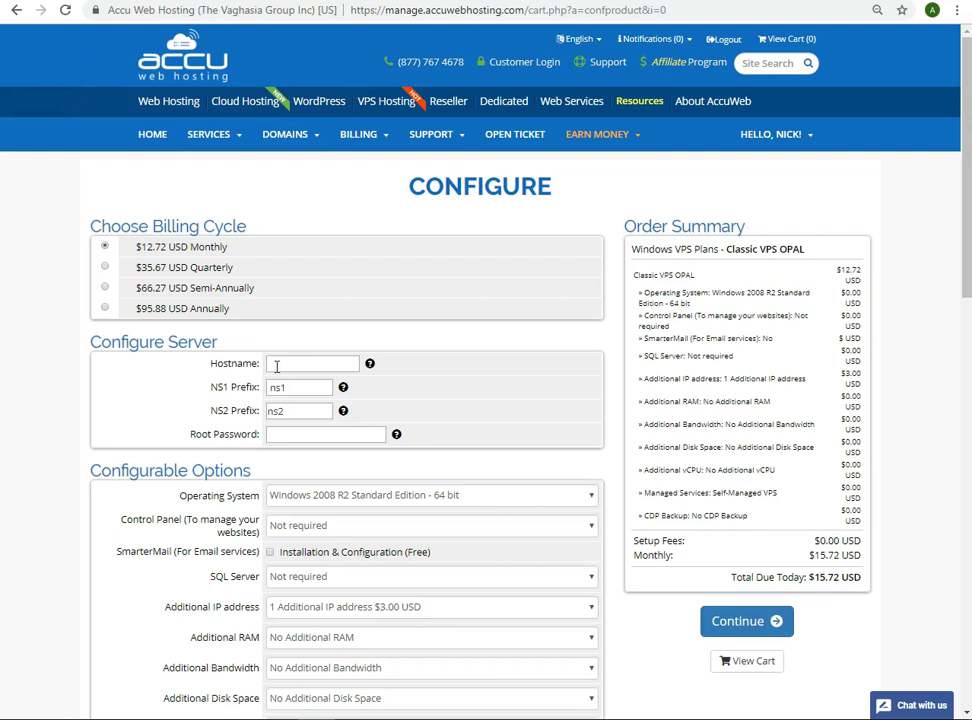
# - Fill the hostname with the suggested domainname.com
pyautogui.click(286, 364)
pyautogui.write('domainname.com')
pyautogui.click(290, 393)
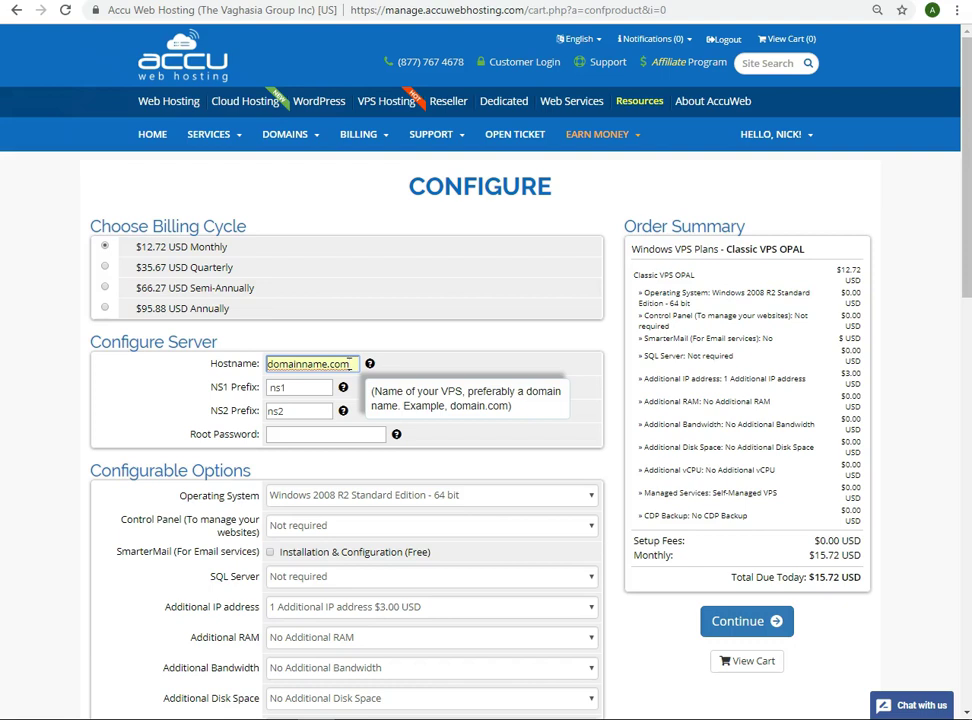
pyautogui.click(238, 362)
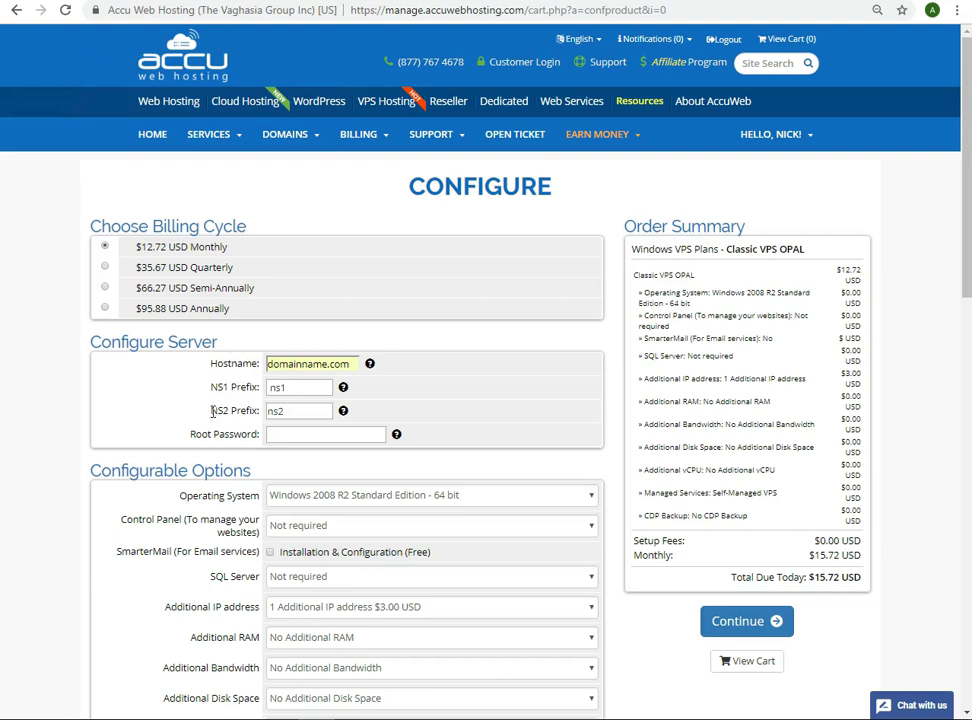
pyautogui.click(288, 388)
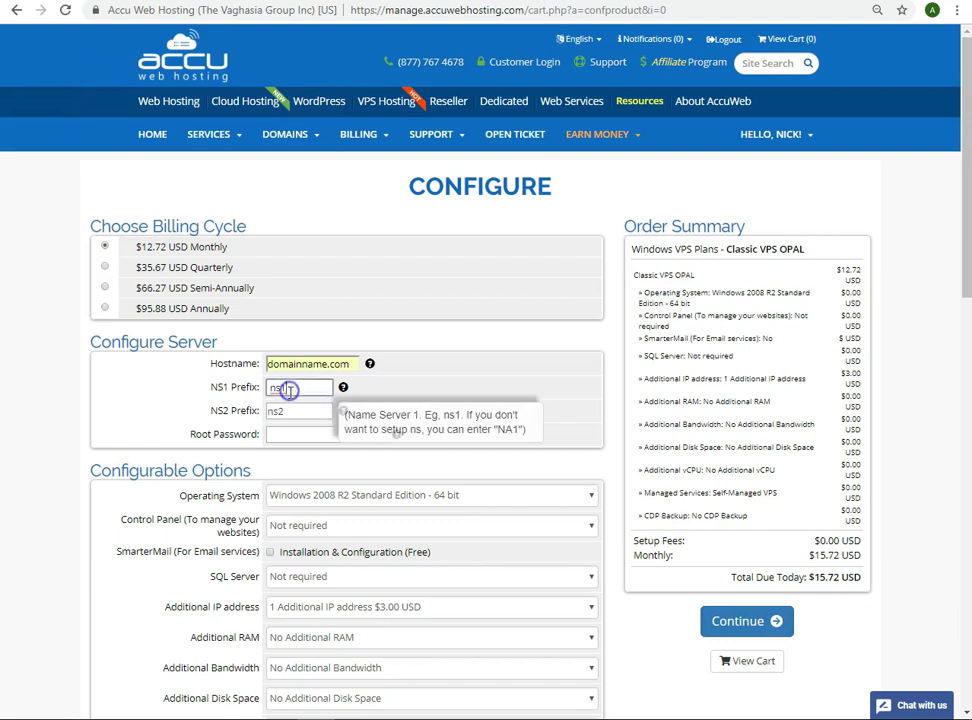
pyautogui.click(287, 411)
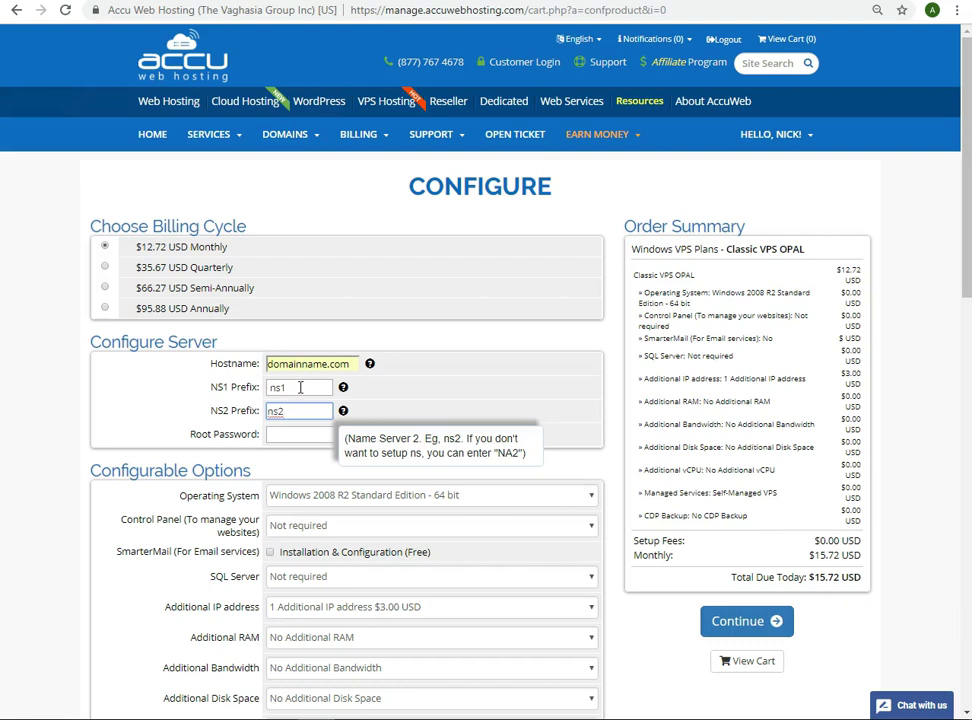
pyautogui.click(300, 387)
pyautogui.click(302, 411)
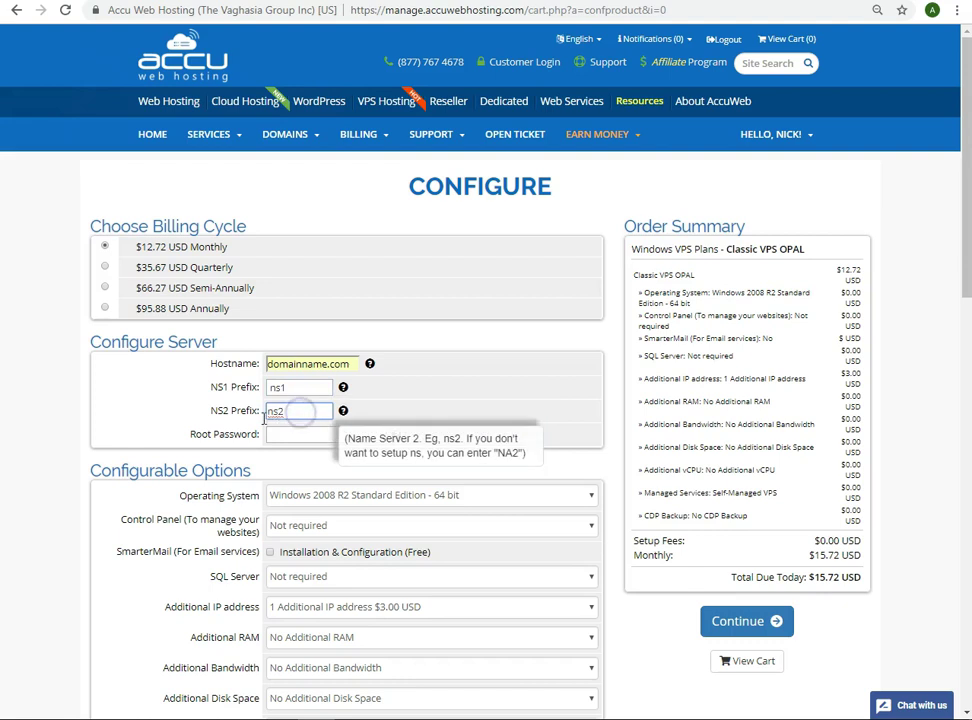
pyautogui.click(192, 438)
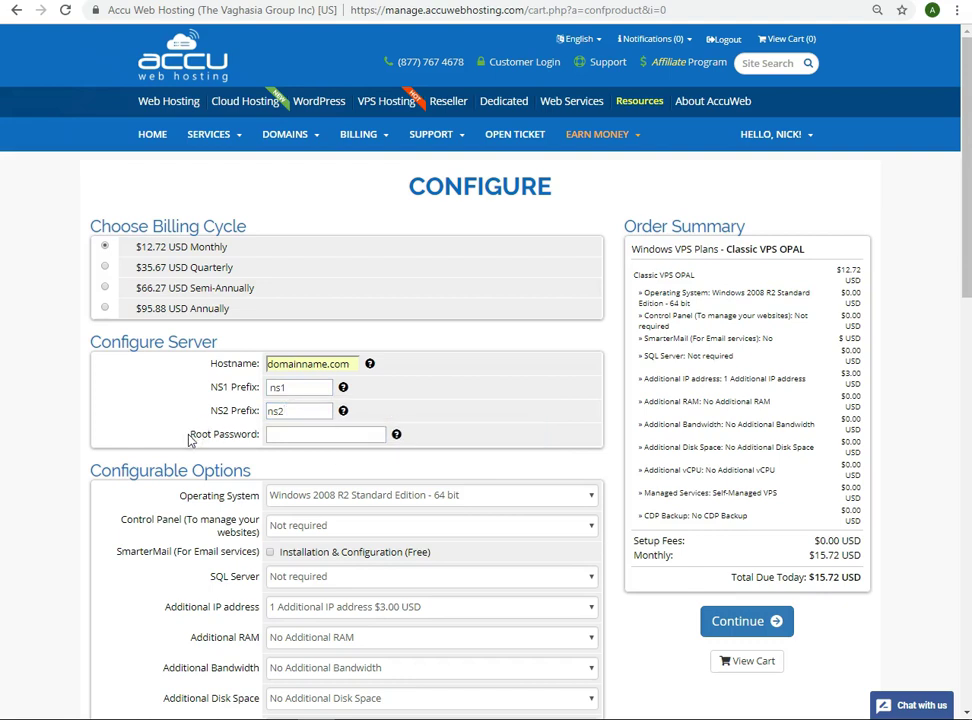
pyautogui.click(284, 434)
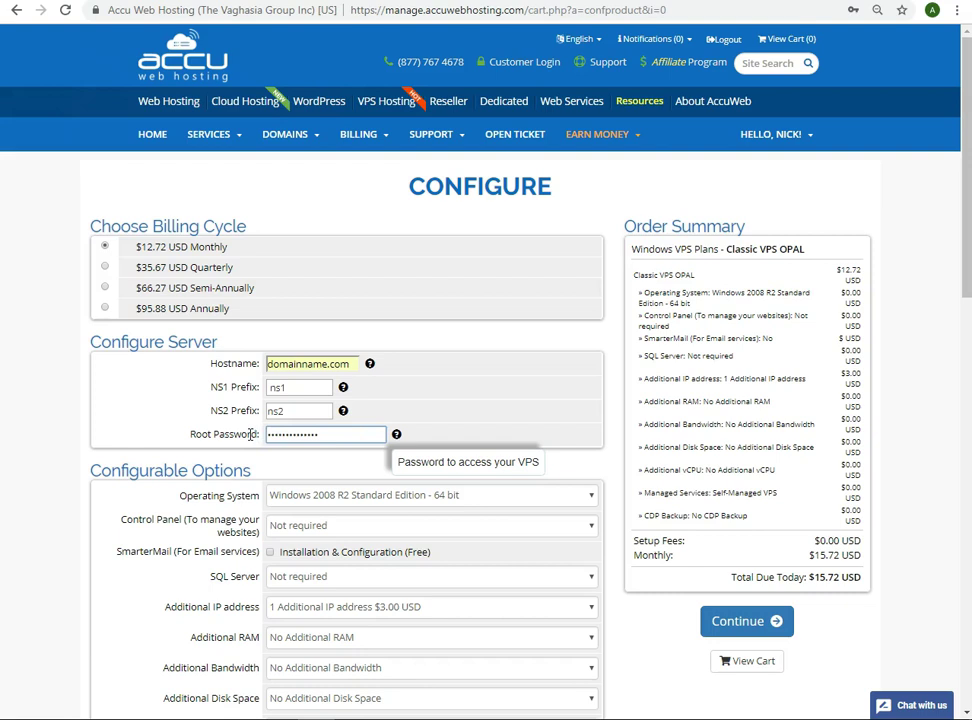
pyautogui.scroll(-2, 245, 438)
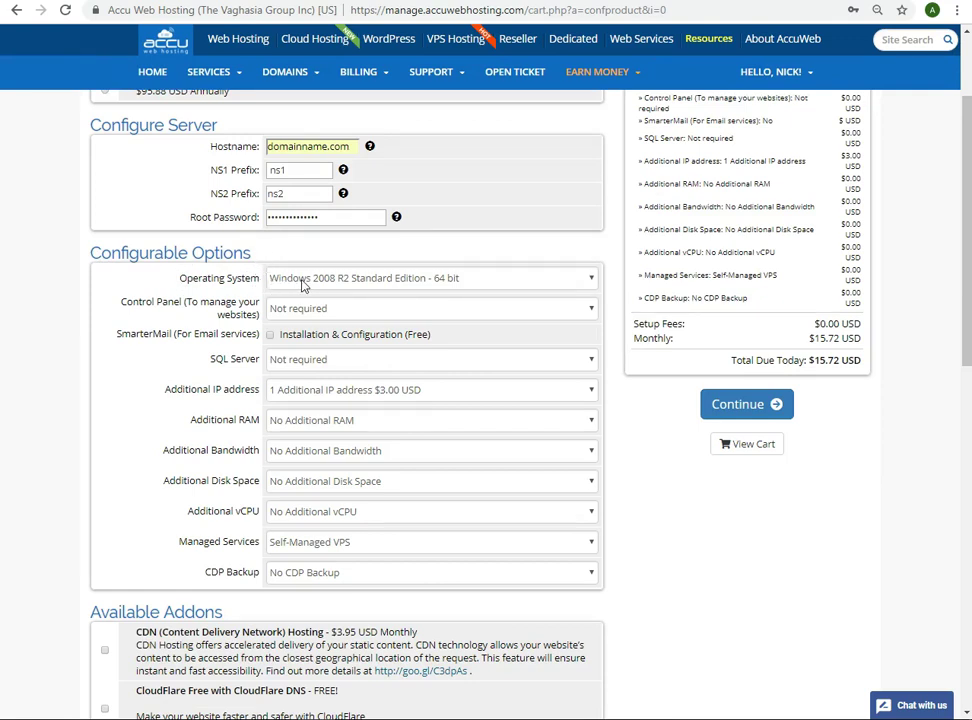
pyautogui.click(303, 283)
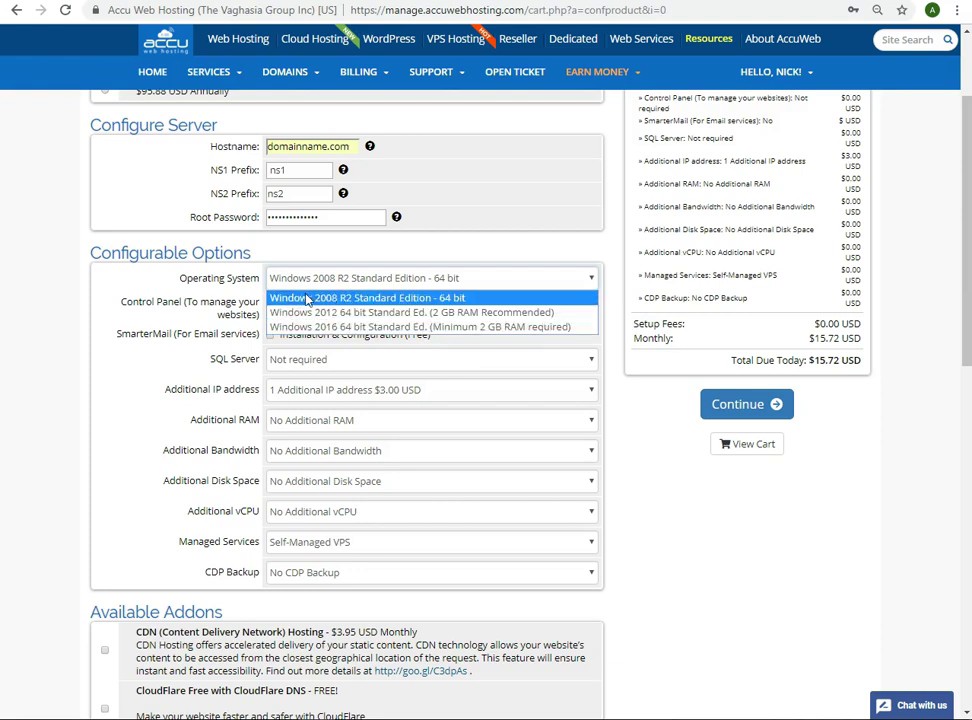
pyautogui.click(243, 279)
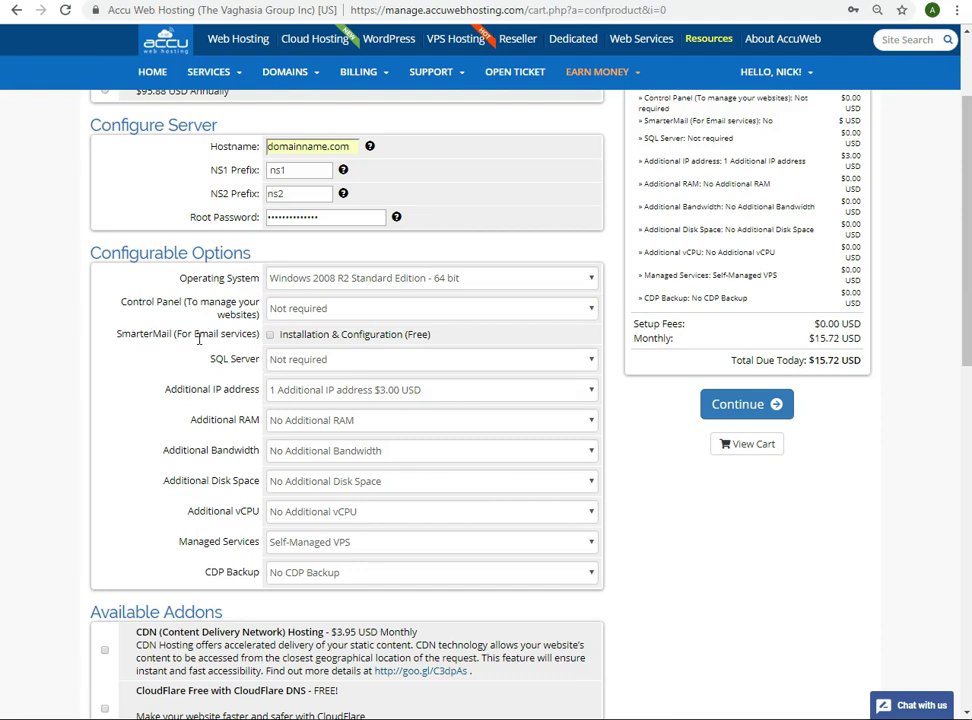
pyautogui.click(278, 281)
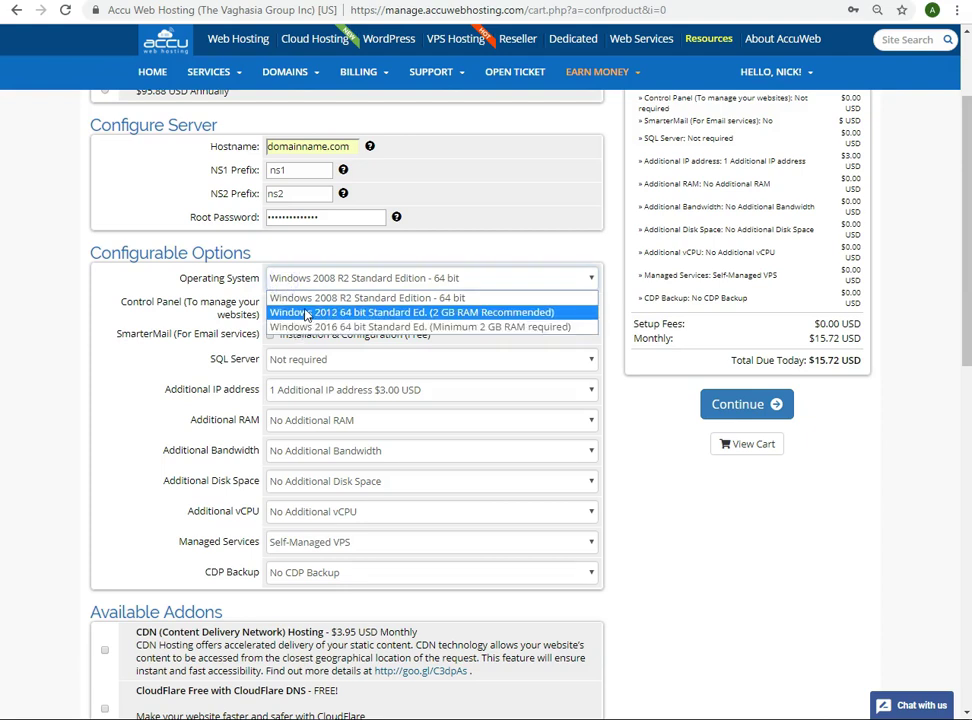
pyautogui.click(298, 298)
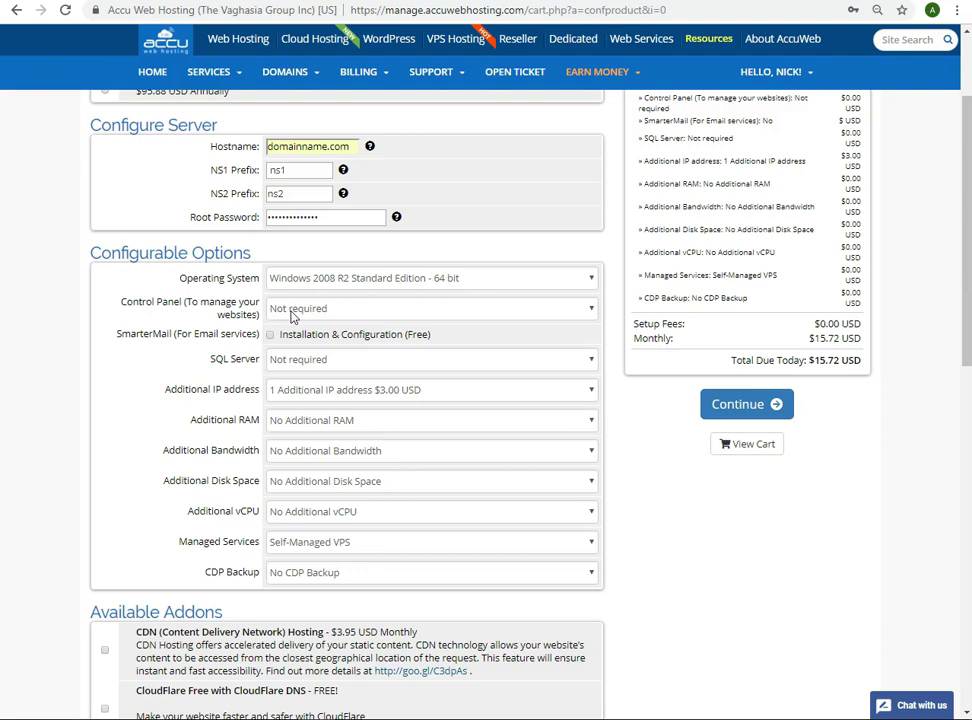
pyautogui.click(292, 312)
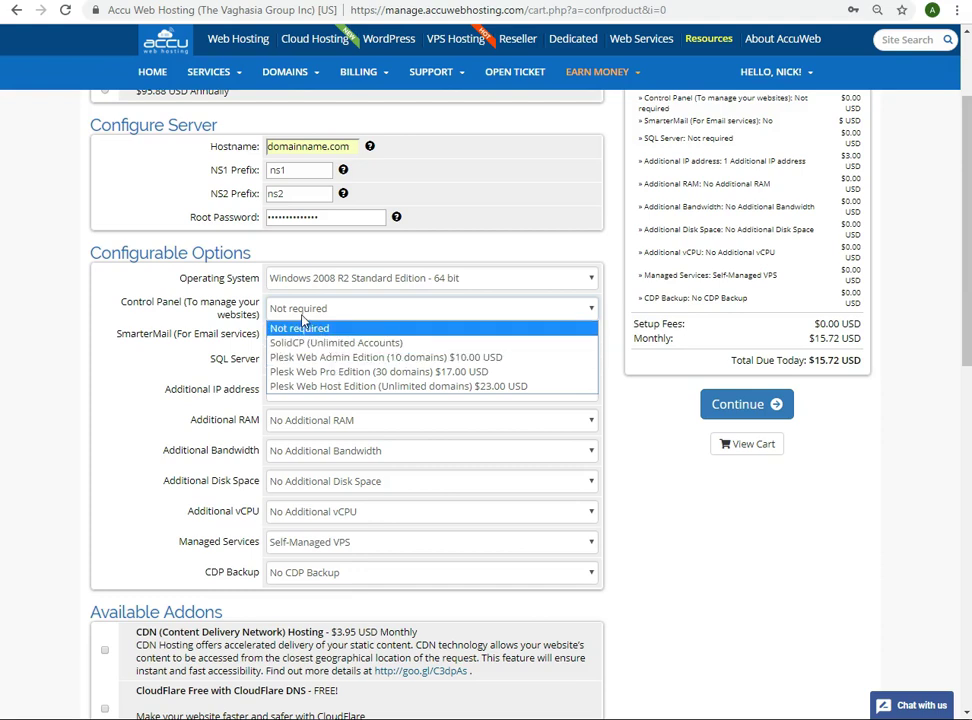
pyautogui.click(300, 327)
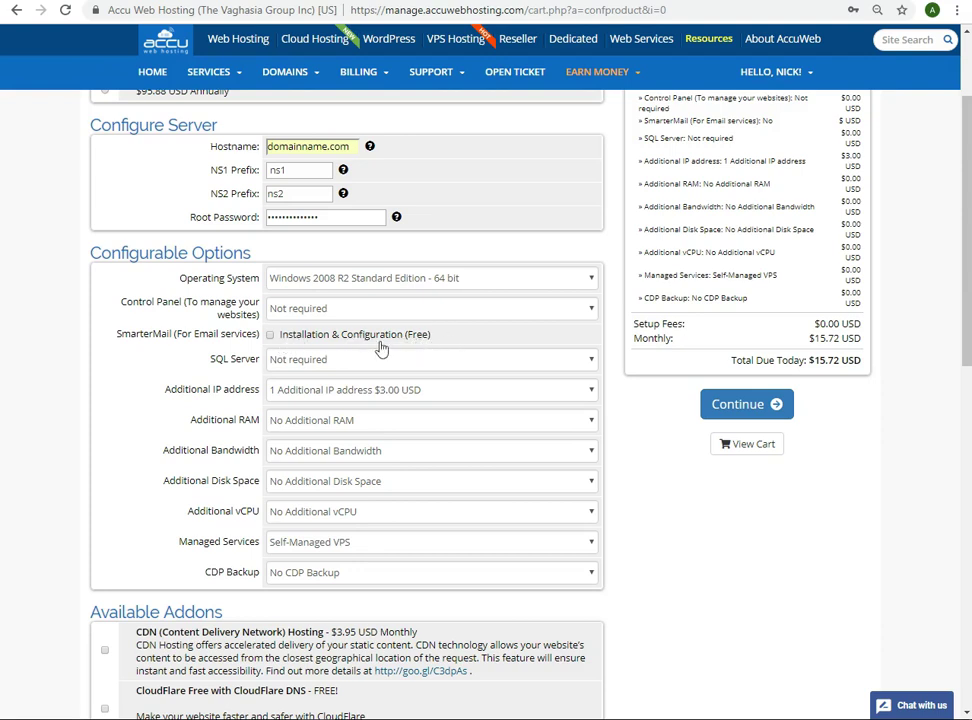
# - Tick free SmarterMail Installation & Configuration and review the SQL Server editions
pyautogui.click(270, 336)
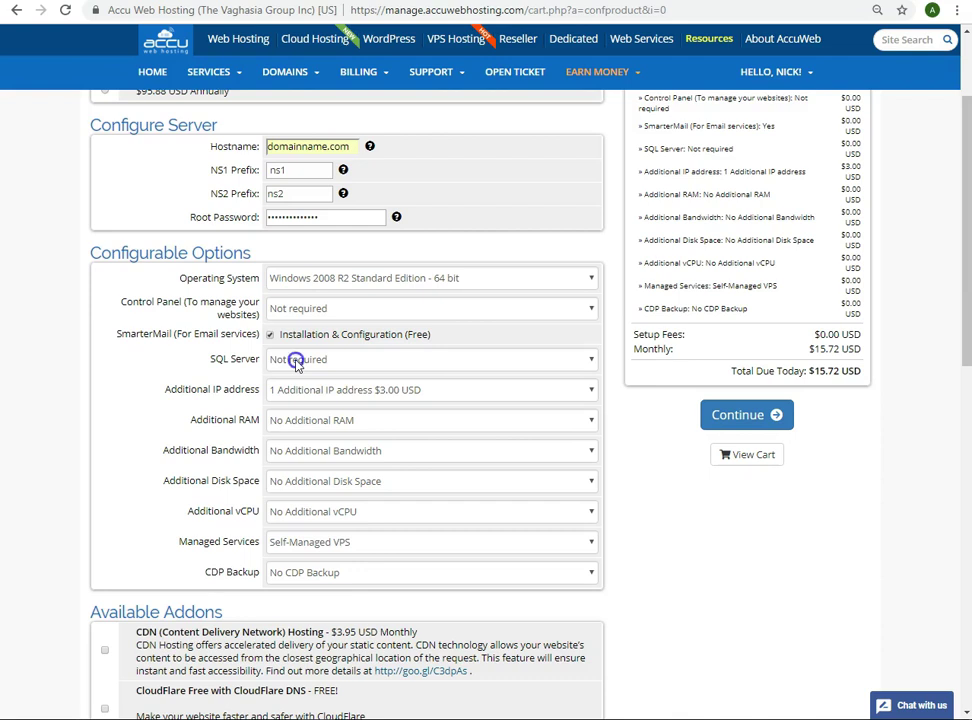
pyautogui.click(297, 363)
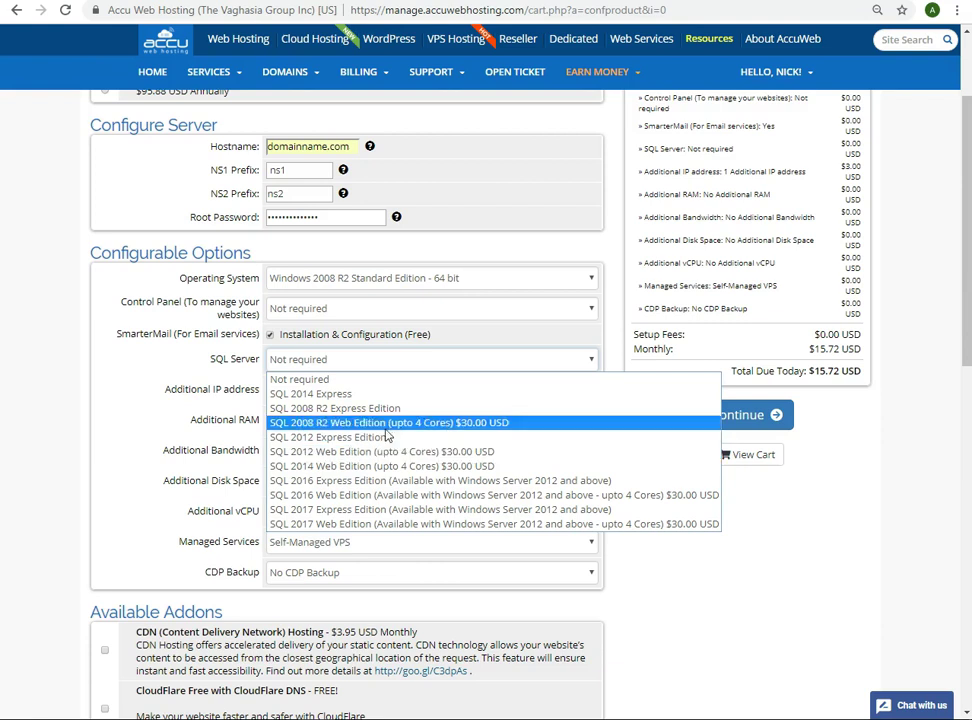
# - Keep SQL Server not required, one additional IP address, and no additional RAM
pyautogui.click(235, 365)
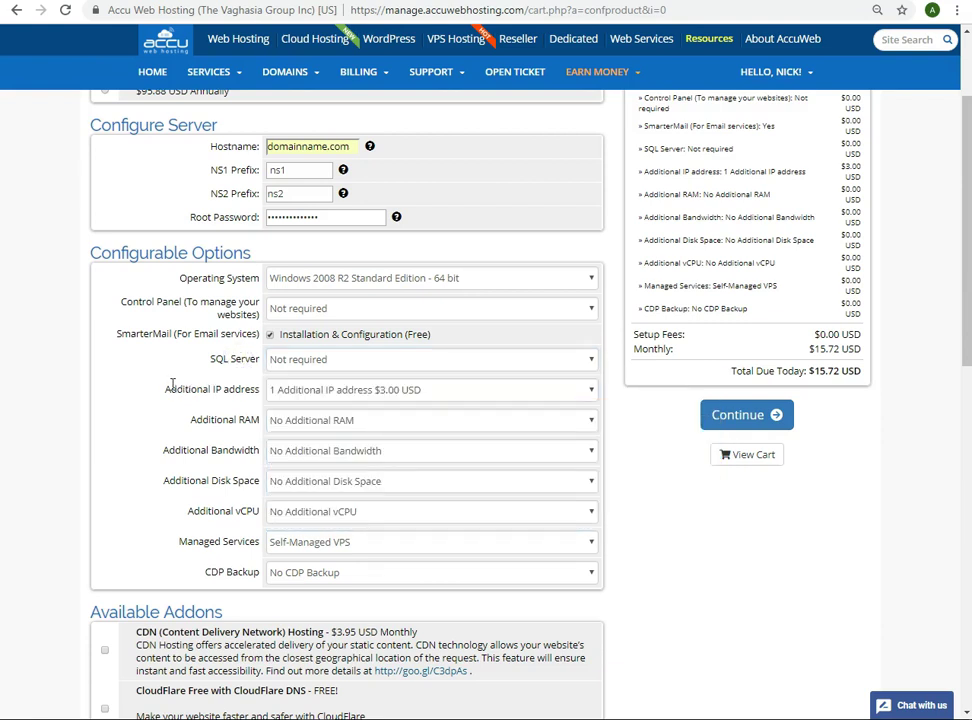
pyautogui.click(270, 395)
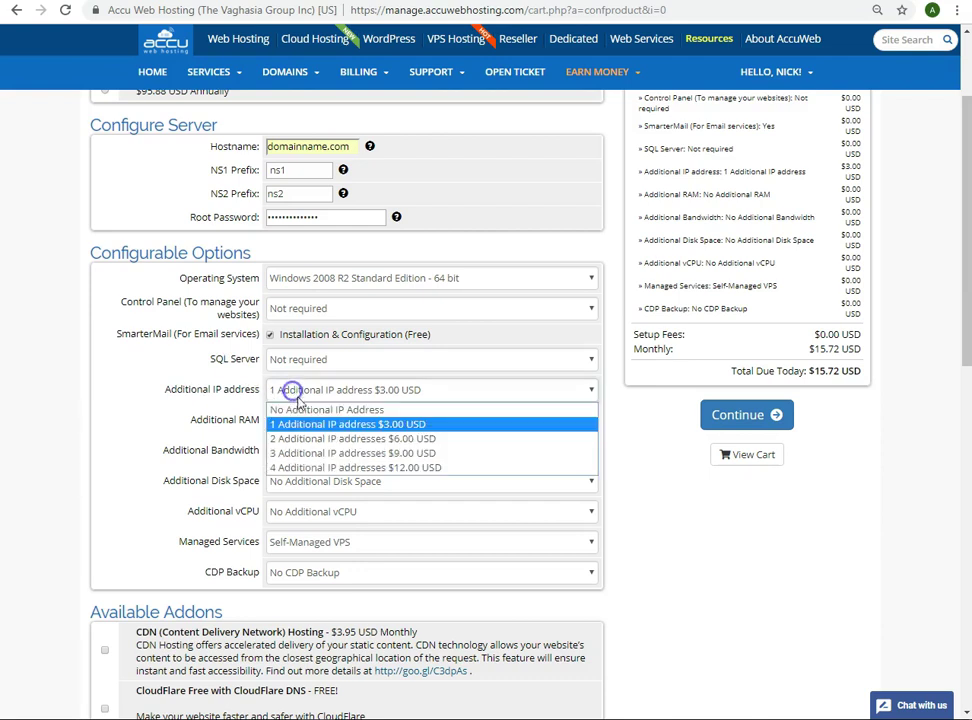
pyautogui.click(330, 427)
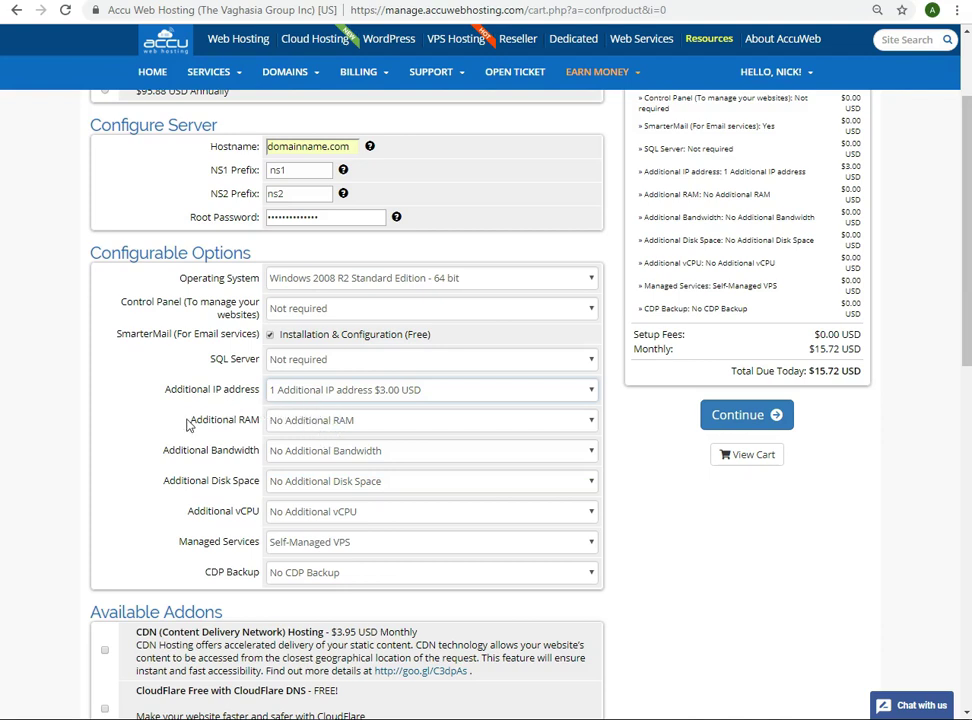
pyautogui.click(294, 422)
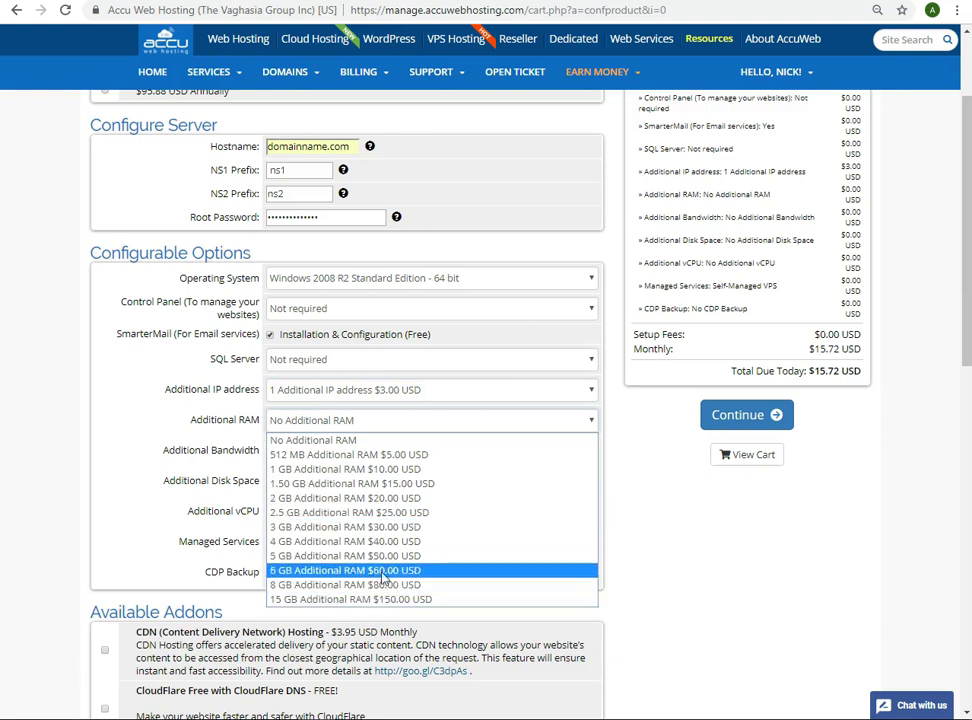
pyautogui.click(247, 416)
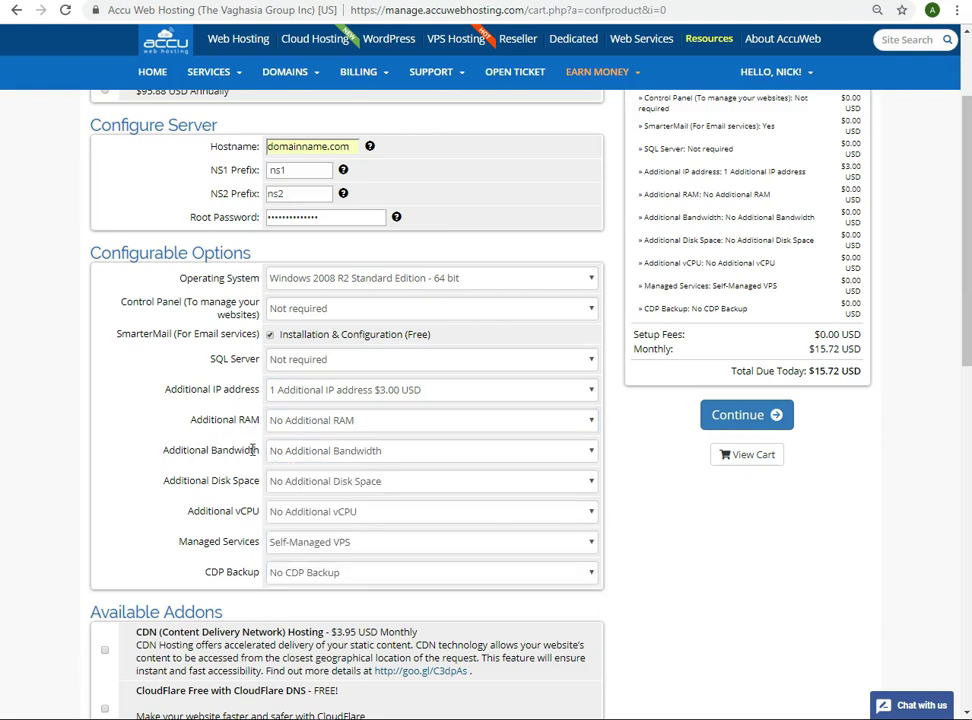
# - Leave bandwidth, disk space and vCPU upgrades at none, then view managed services
pyautogui.click(285, 450)
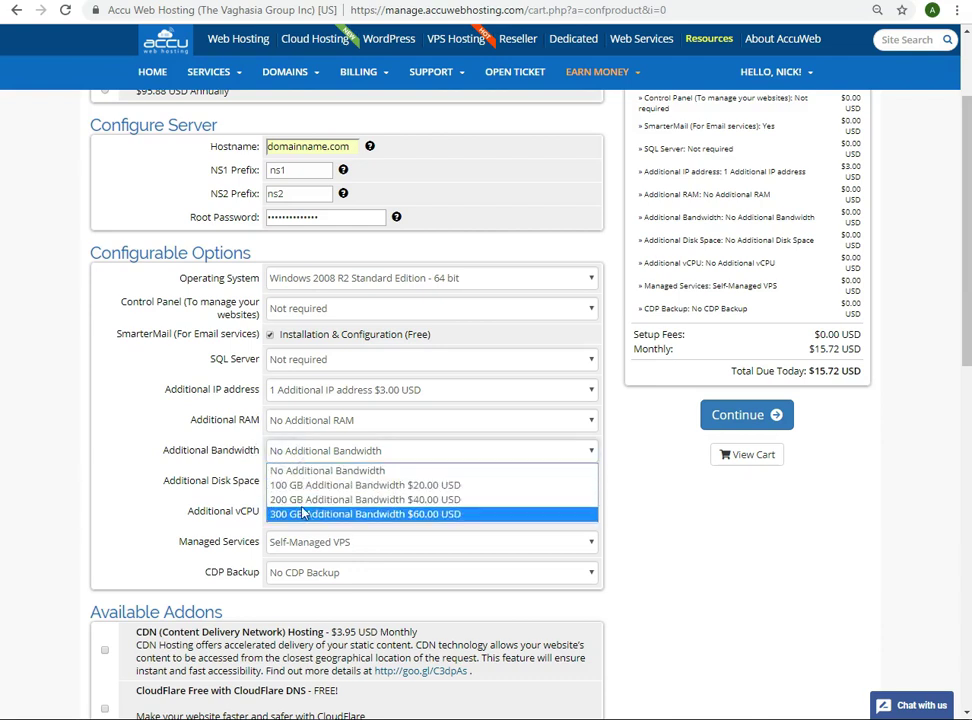
pyautogui.click(272, 456)
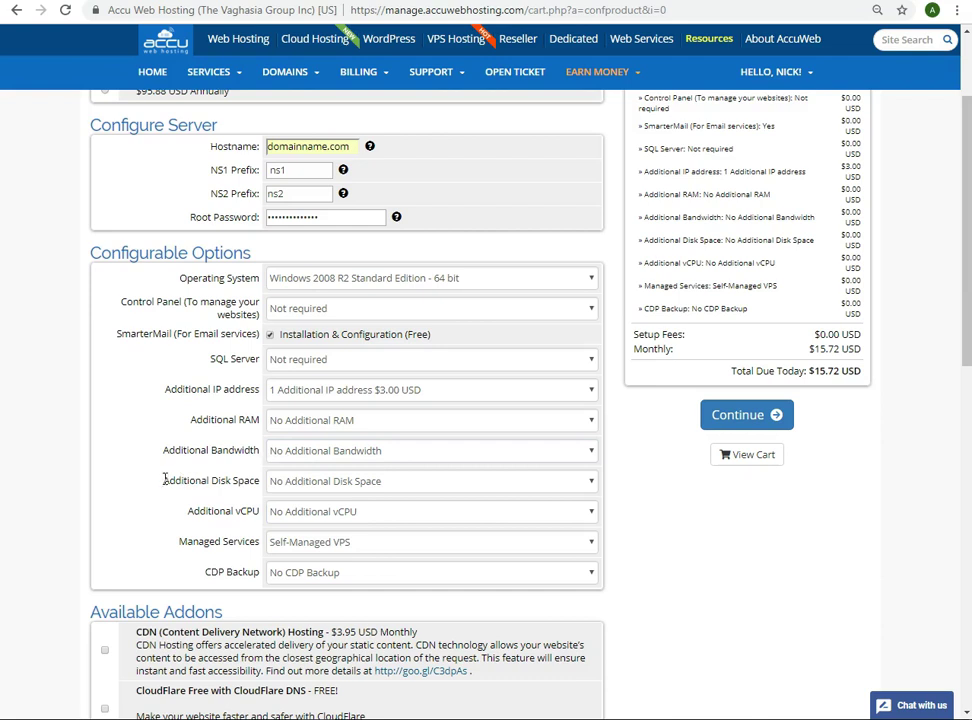
pyautogui.click(280, 484)
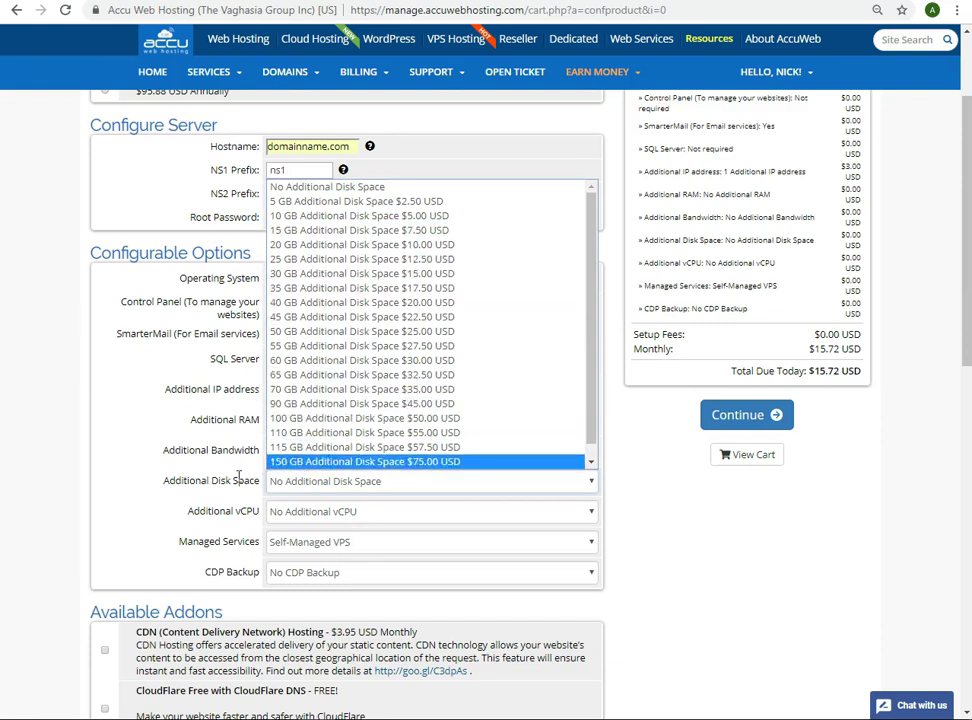
pyautogui.click(185, 477)
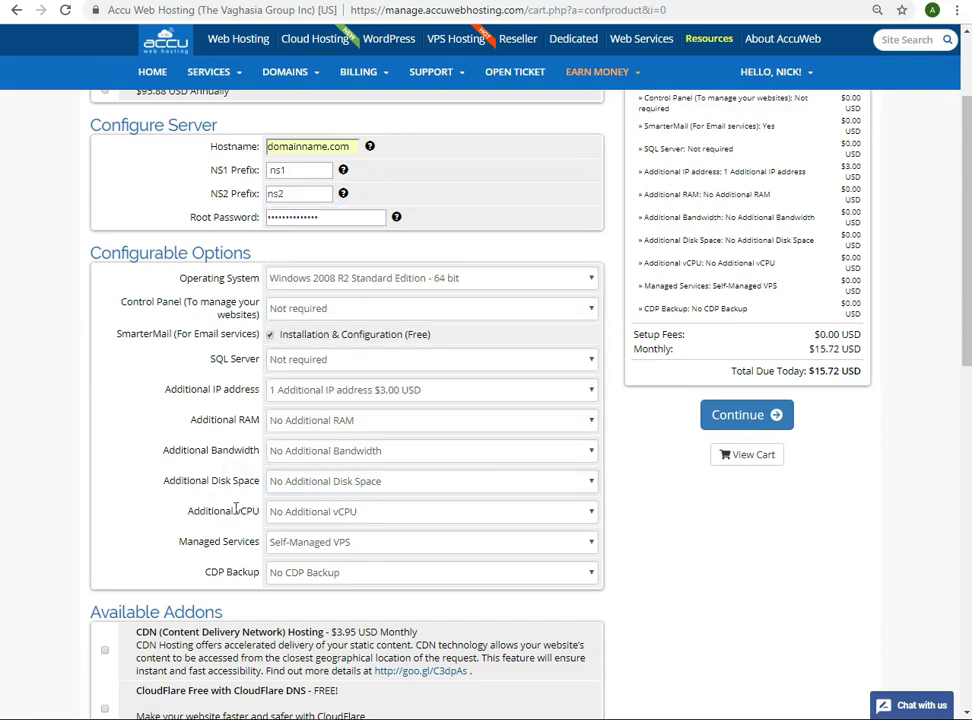
pyautogui.click(292, 512)
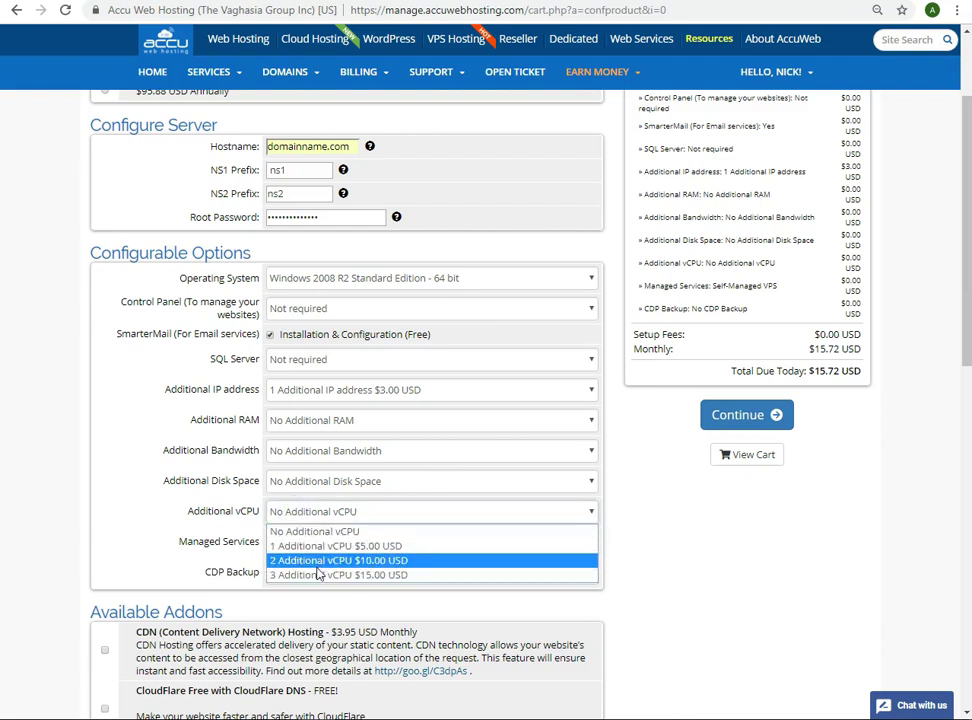
pyautogui.click(262, 528)
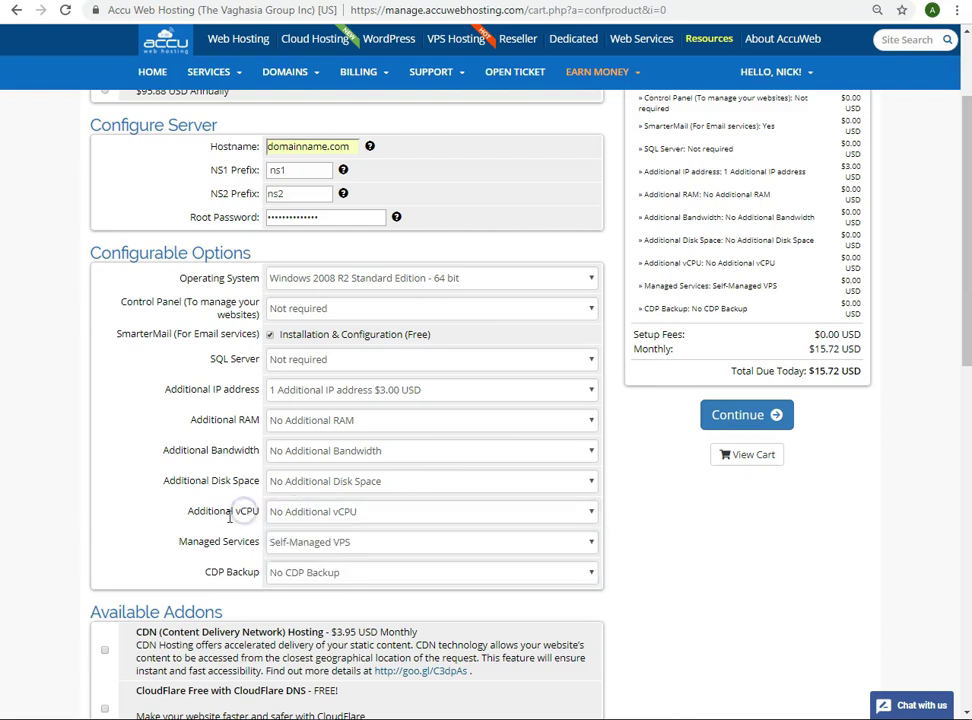
pyautogui.click(272, 546)
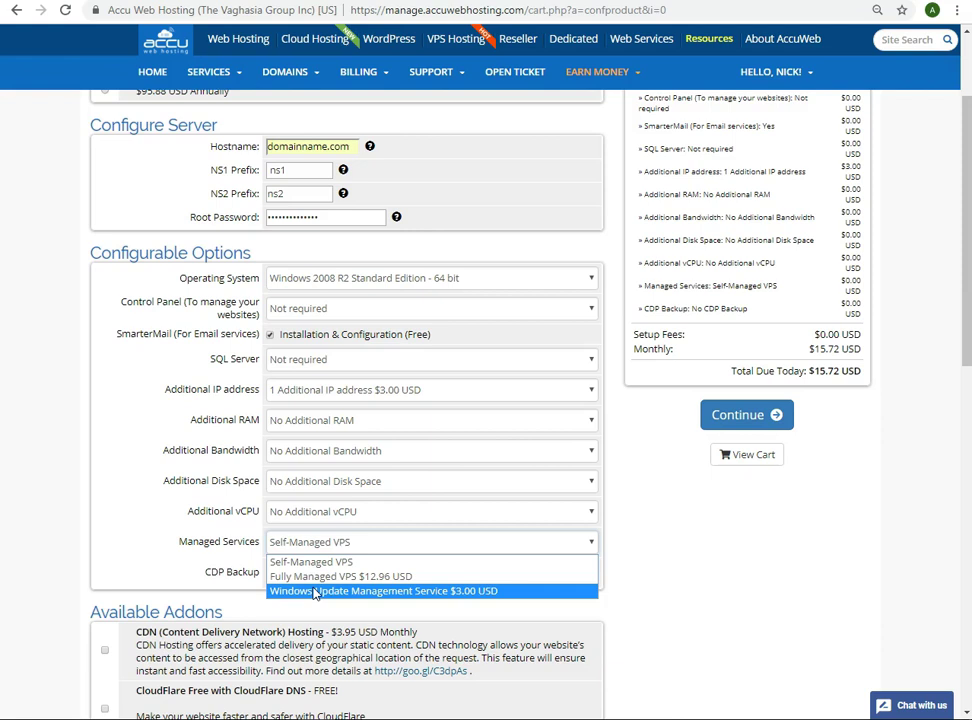
# - Keep Self-Managed VPS and No CDP Backup, then scroll down to Available Addons
pyautogui.click(285, 562)
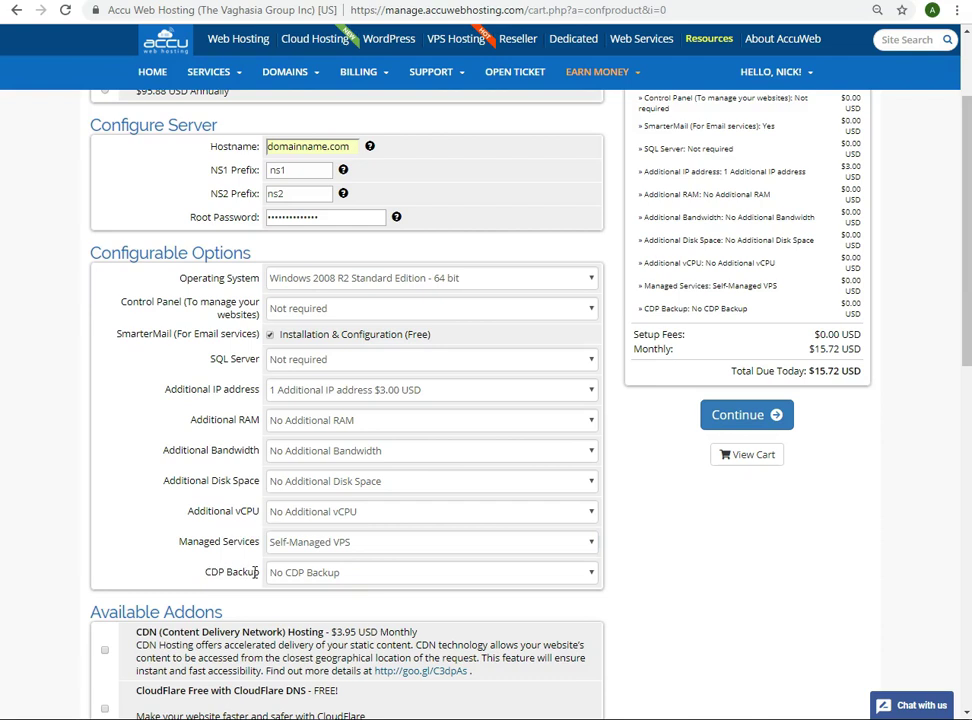
pyautogui.click(339, 576)
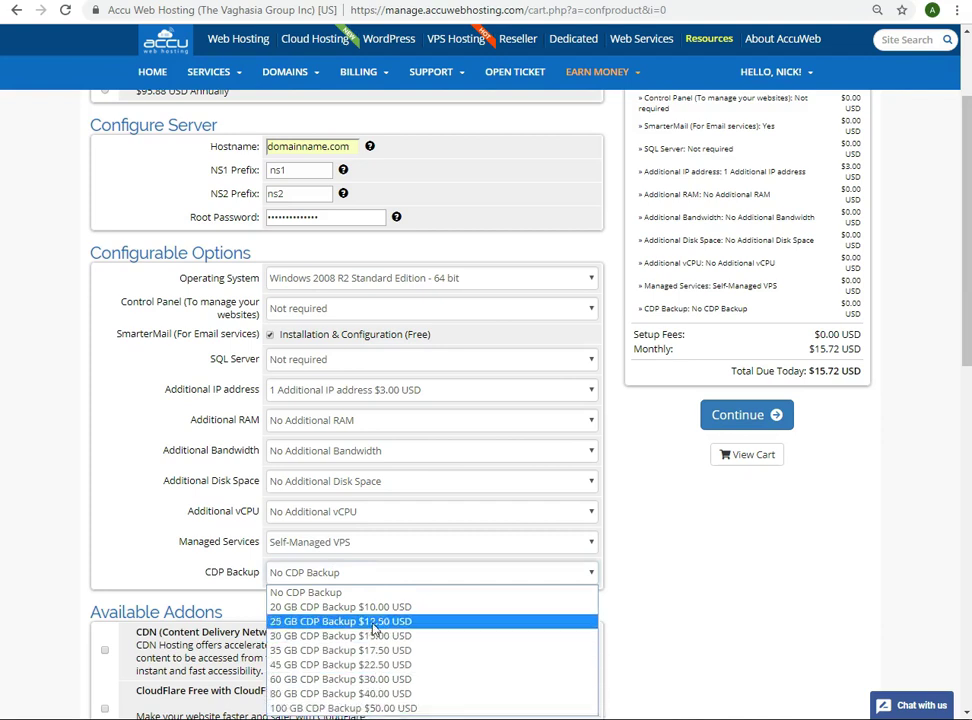
pyautogui.click(245, 571)
pyautogui.scroll(-1, 245, 571)
pyautogui.scroll(-3, 248, 576)
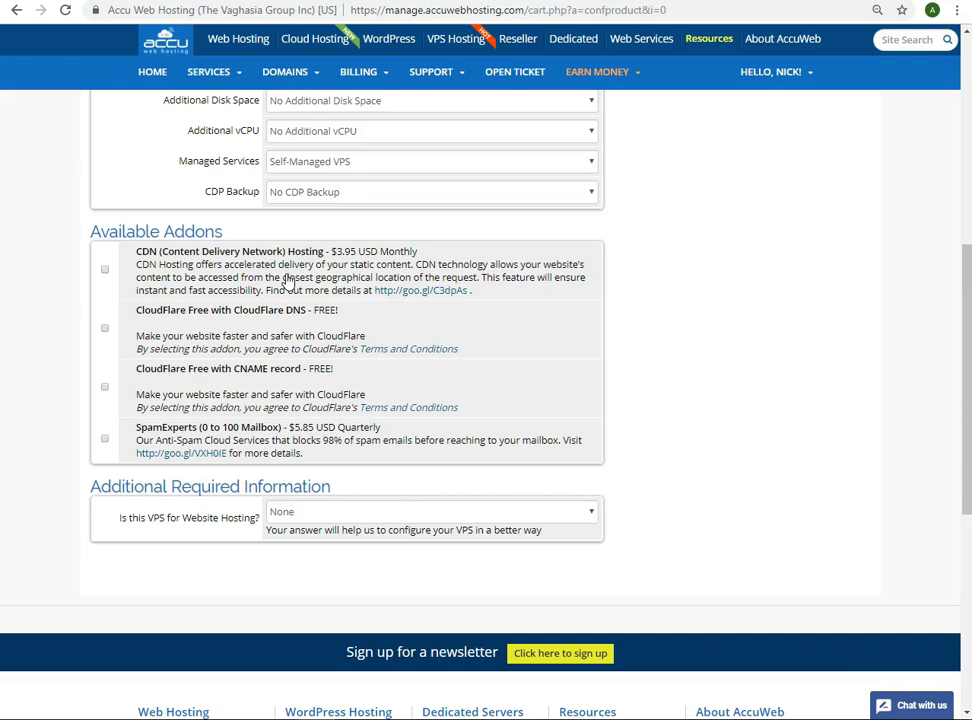
# - Select CDN Hosting, CloudFlare DNS, CloudFlare CNAME and SpamExperts add-ons
pyautogui.click(104, 270)
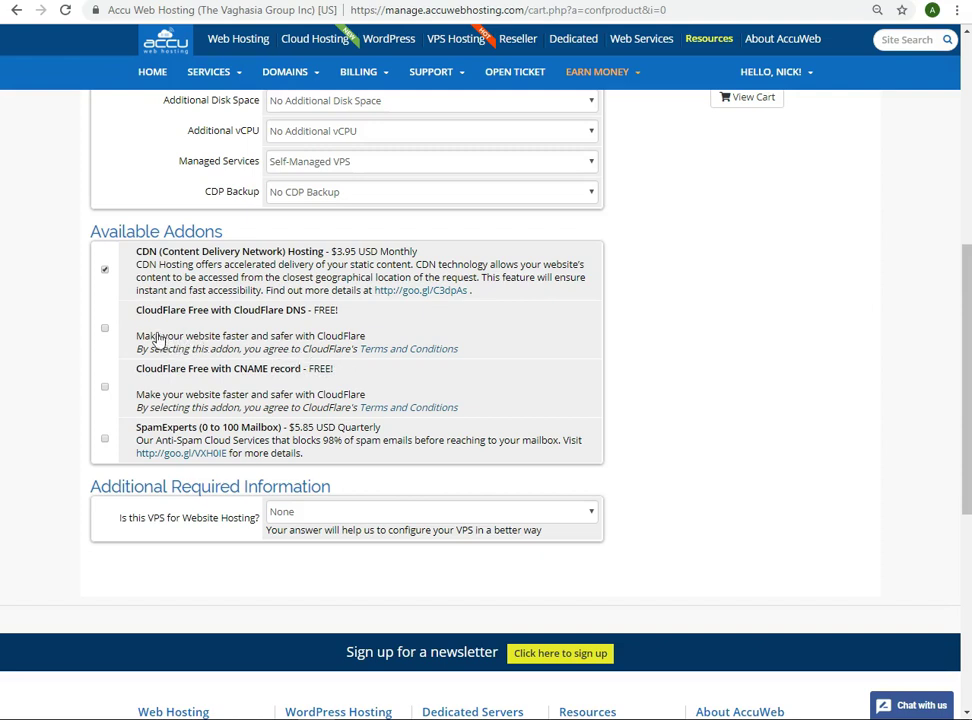
pyautogui.click(105, 329)
pyautogui.click(104, 388)
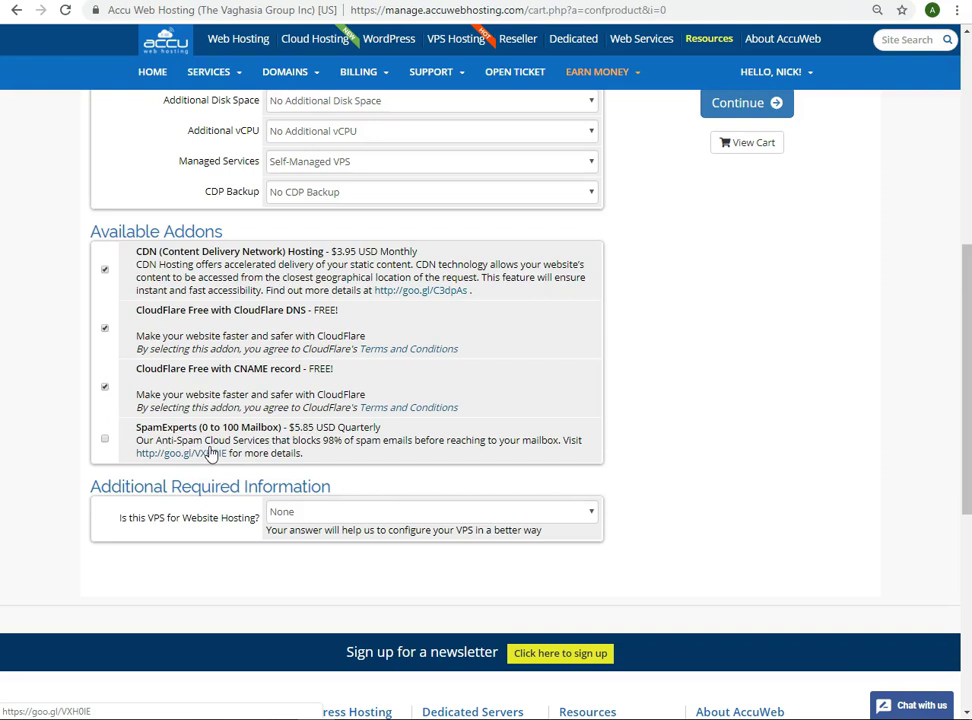
pyautogui.click(104, 441)
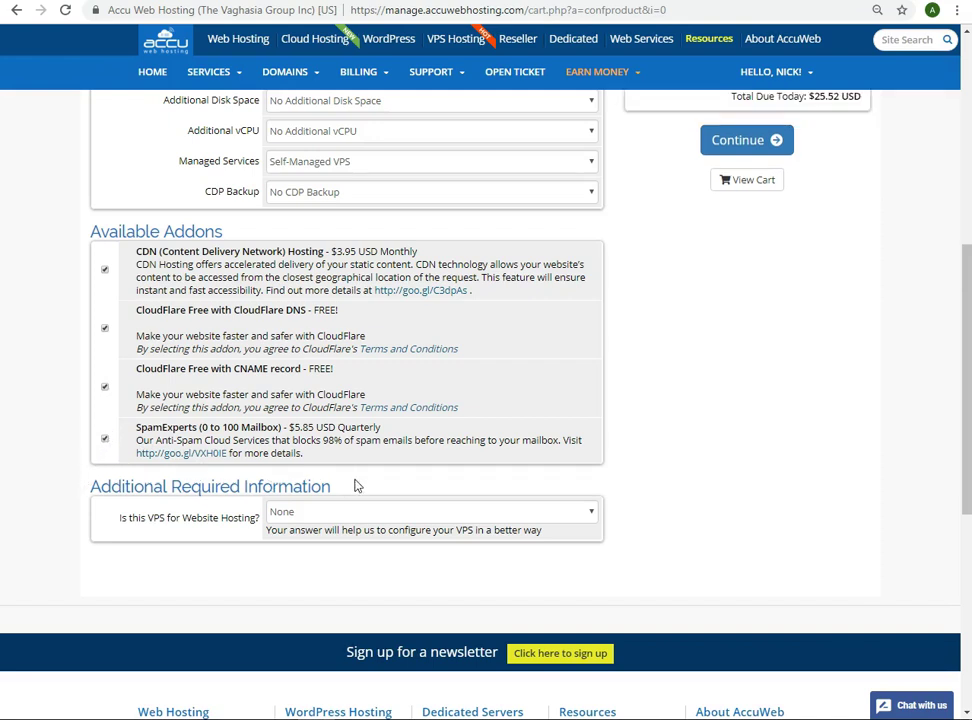
# - Answer Yes to website hosting, review the $25.52 summary, and continue the order
pyautogui.click(303, 513)
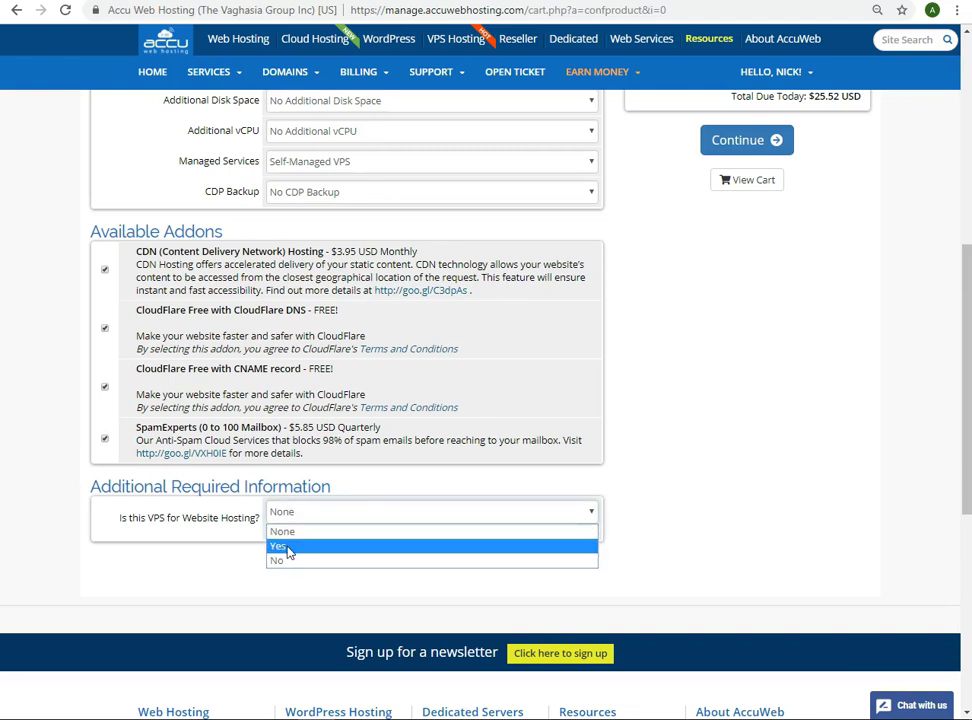
pyautogui.click(287, 548)
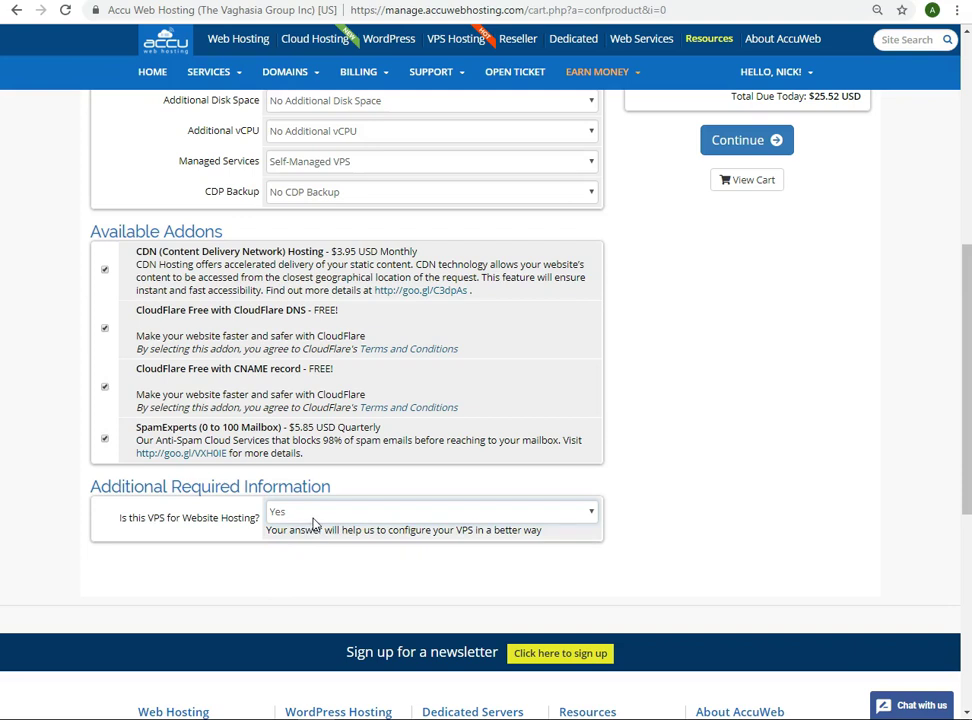
pyautogui.scroll(1, 309, 410)
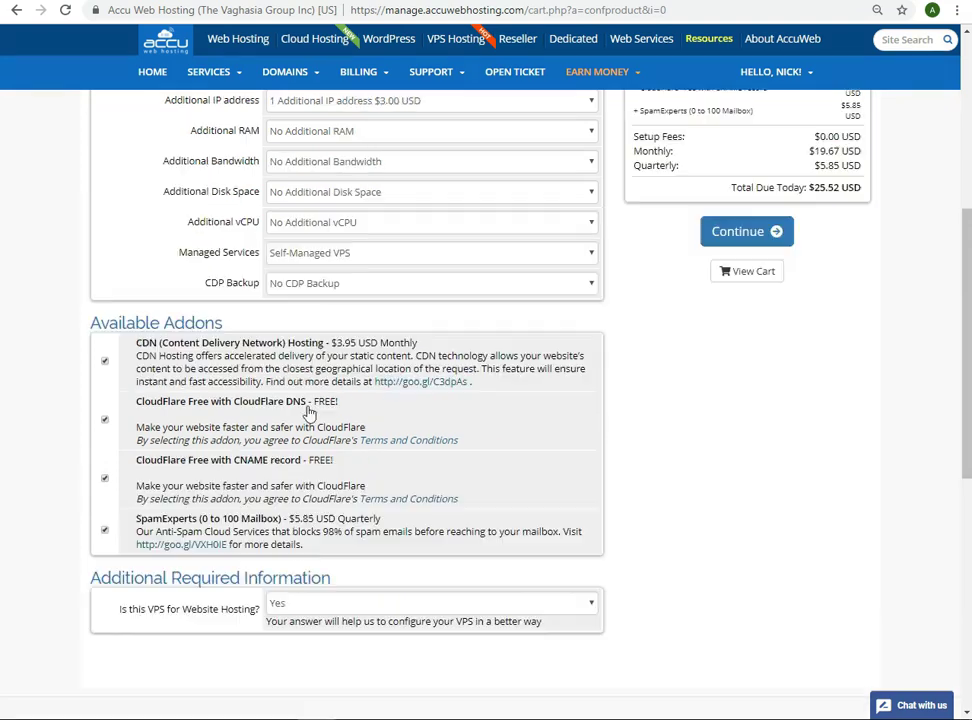
pyautogui.scroll(5, 330, 410)
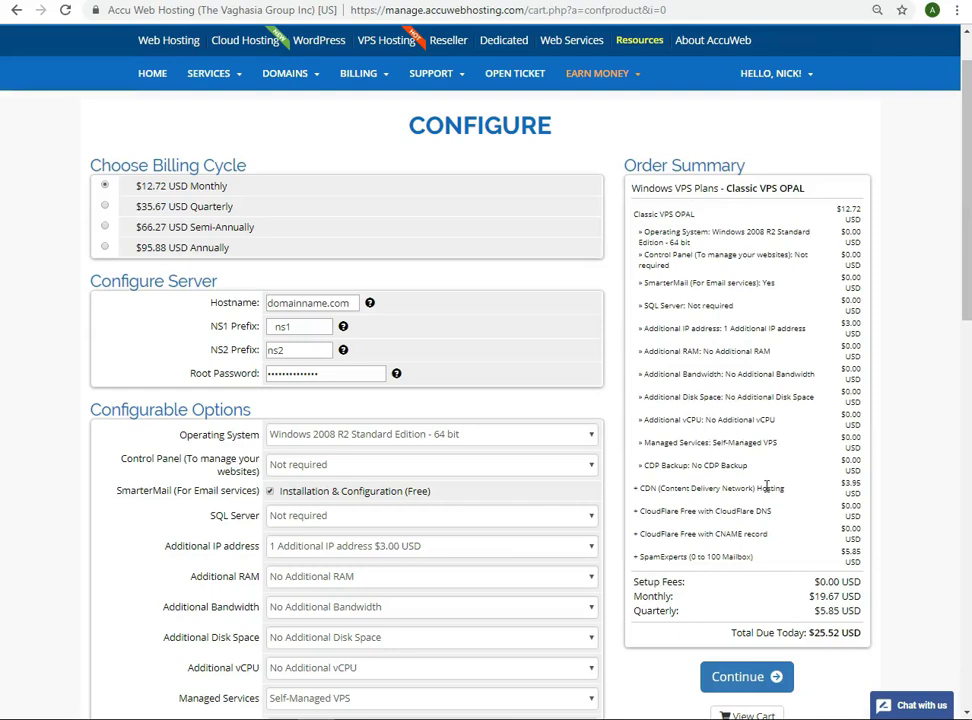
pyautogui.scroll(-2, 829, 628)
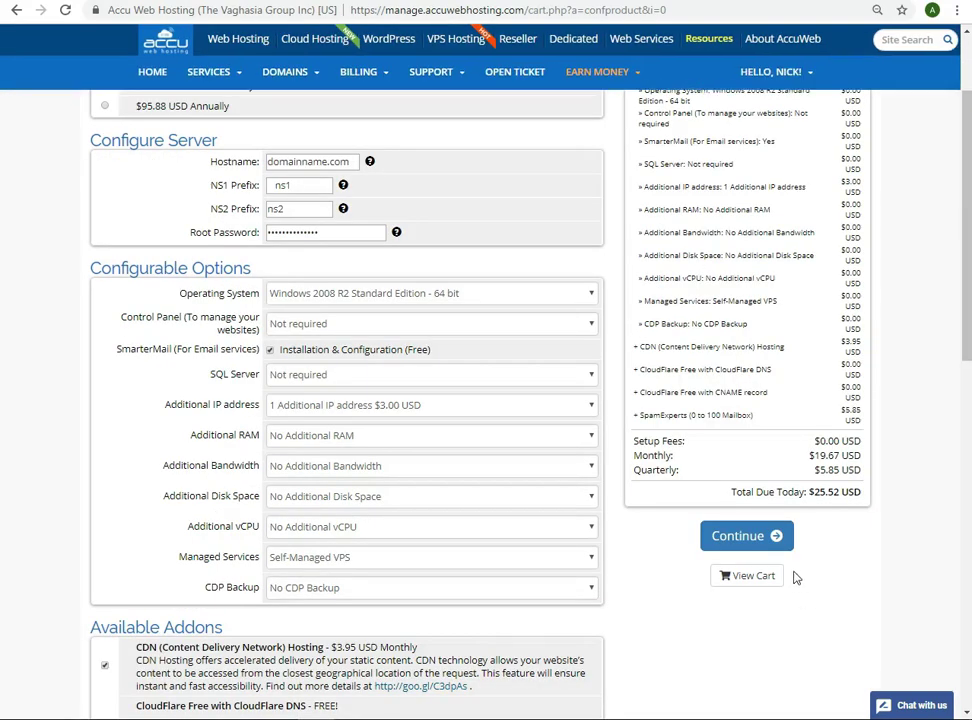
pyautogui.click(750, 543)
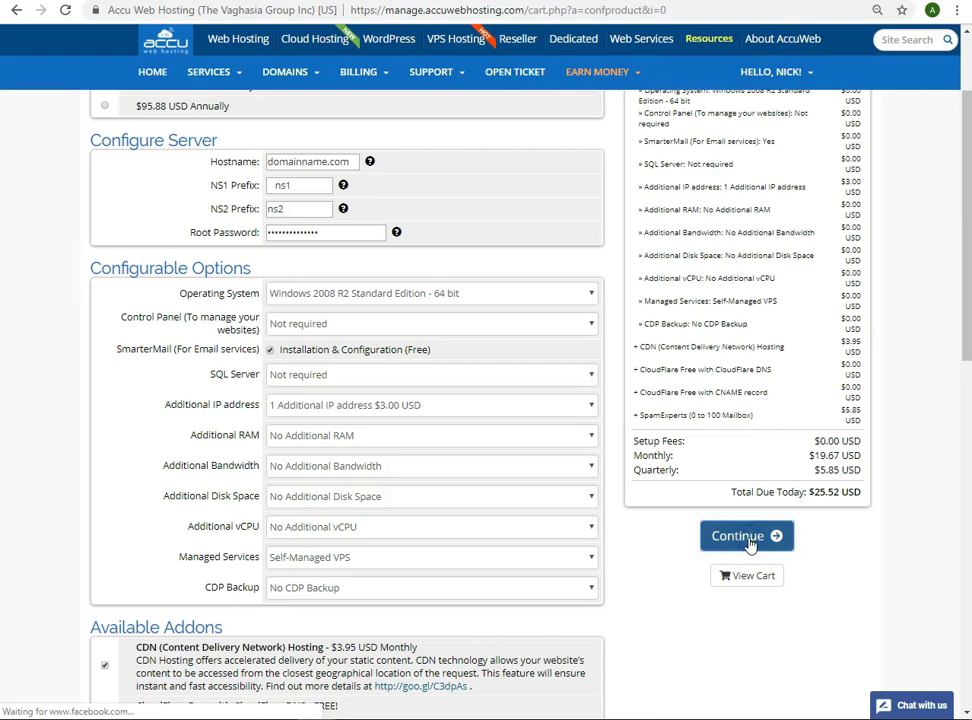